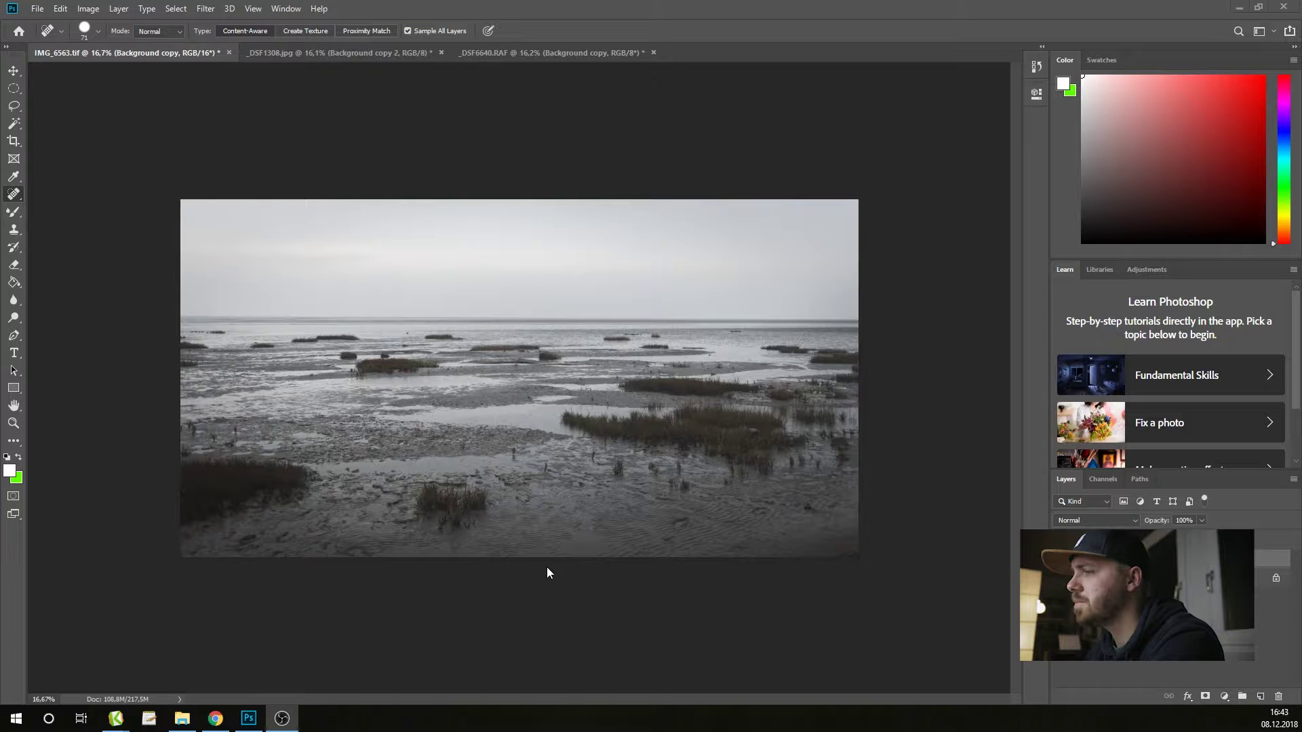
Step: Select the small grass tuft in the lower foreground with the Elliptical Marquee tool, using a 5 px feather
key("m")
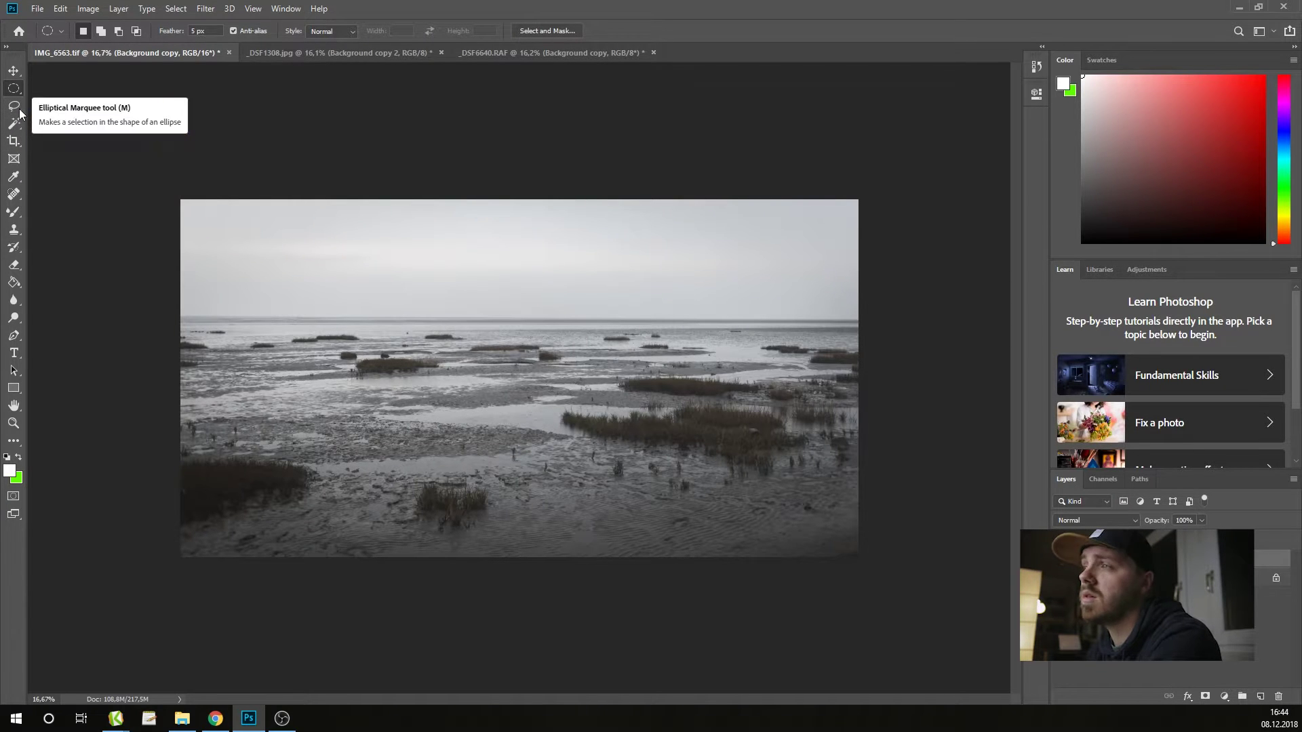
right_click(14, 88)
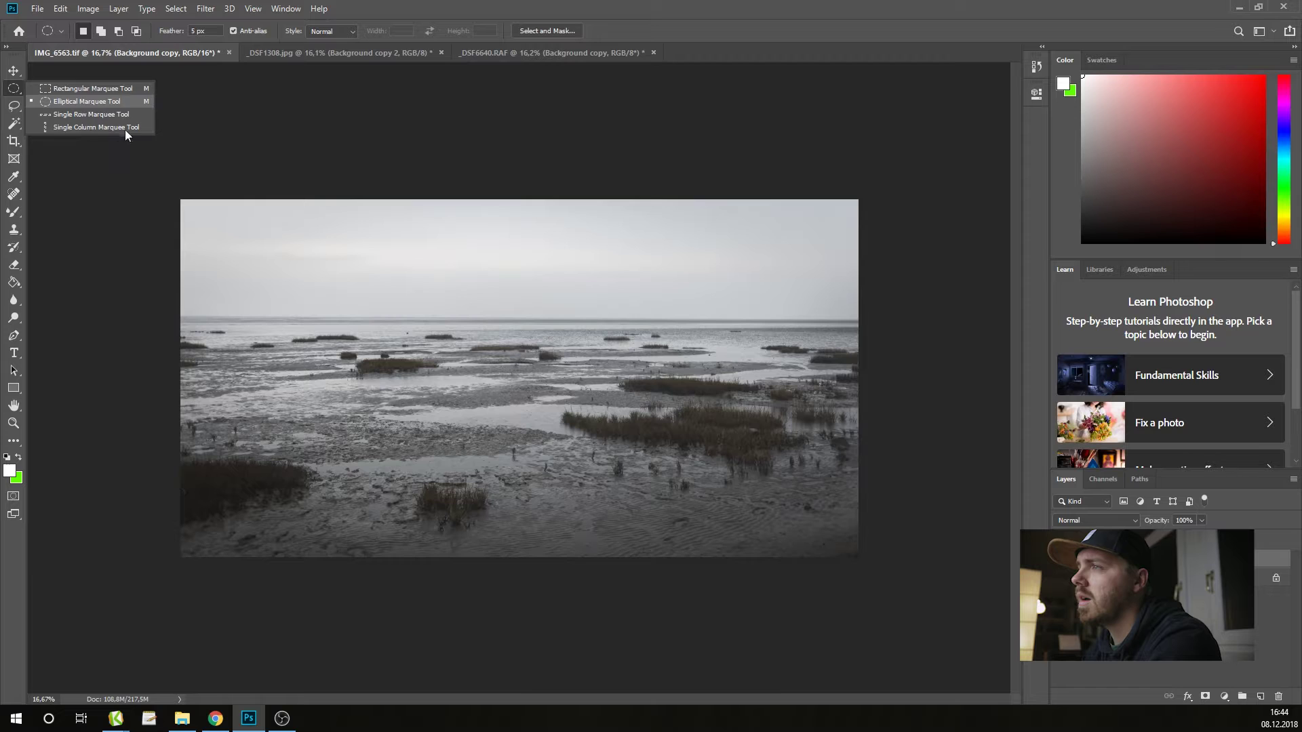
left_click(87, 101)
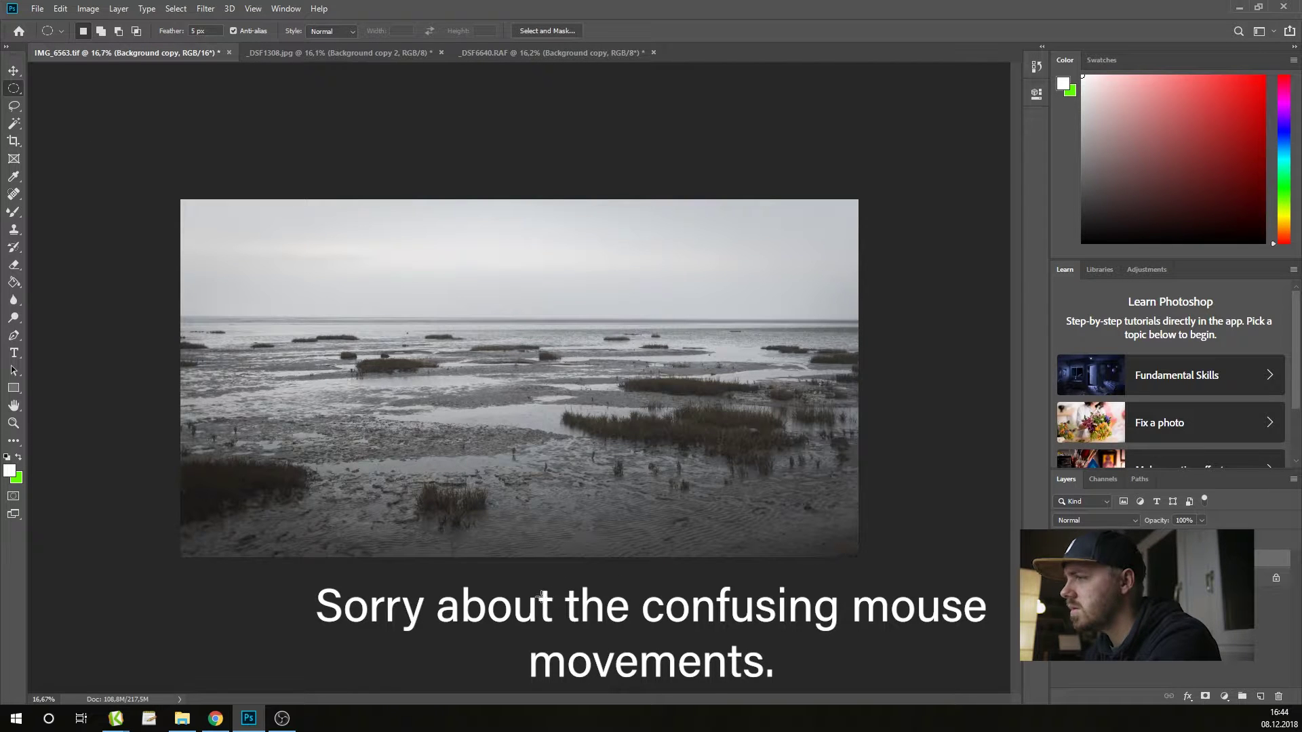
mouse_move(415, 465)
left_mouse_down()
mouse_move(459, 519)
mouse_move(500, 536)
mouse_move(474, 510)
left_mouse_up()
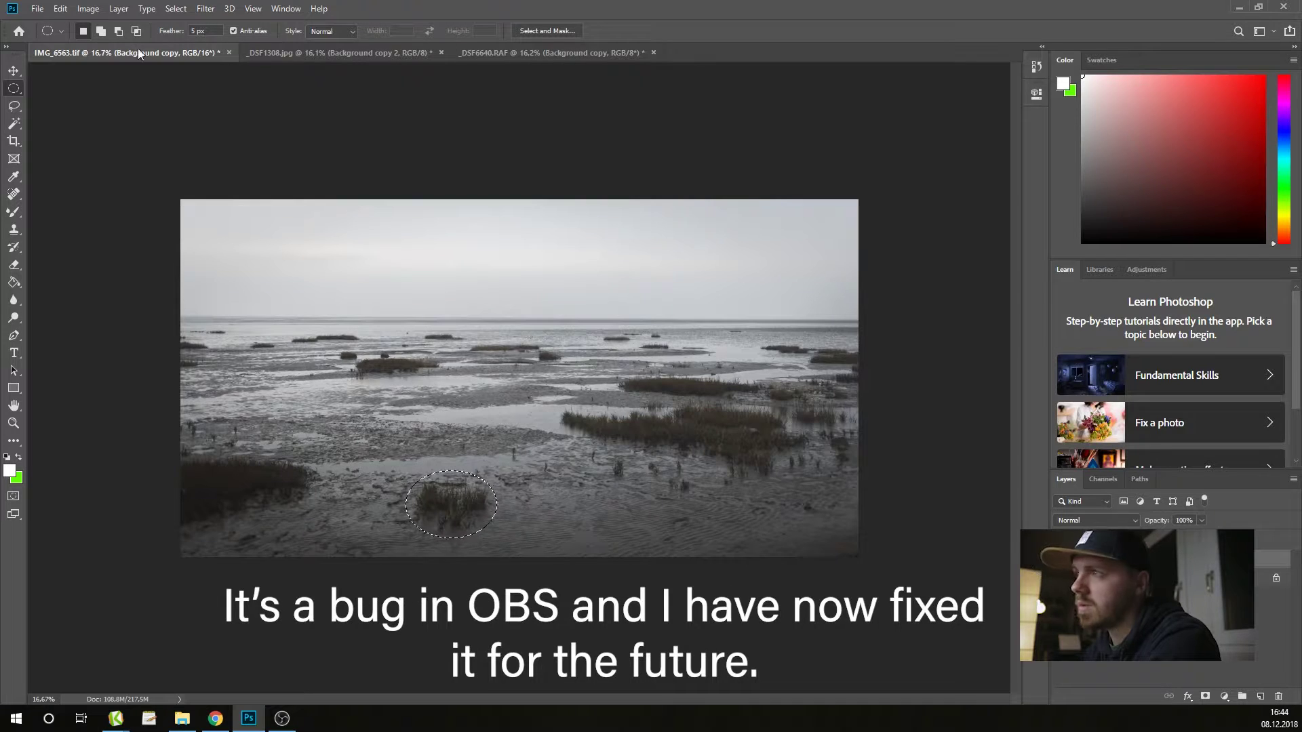
Step: Start Content-Aware Fill and exclude the grass patches at both sides and below the horizon from the sampling area
left_click(60, 8)
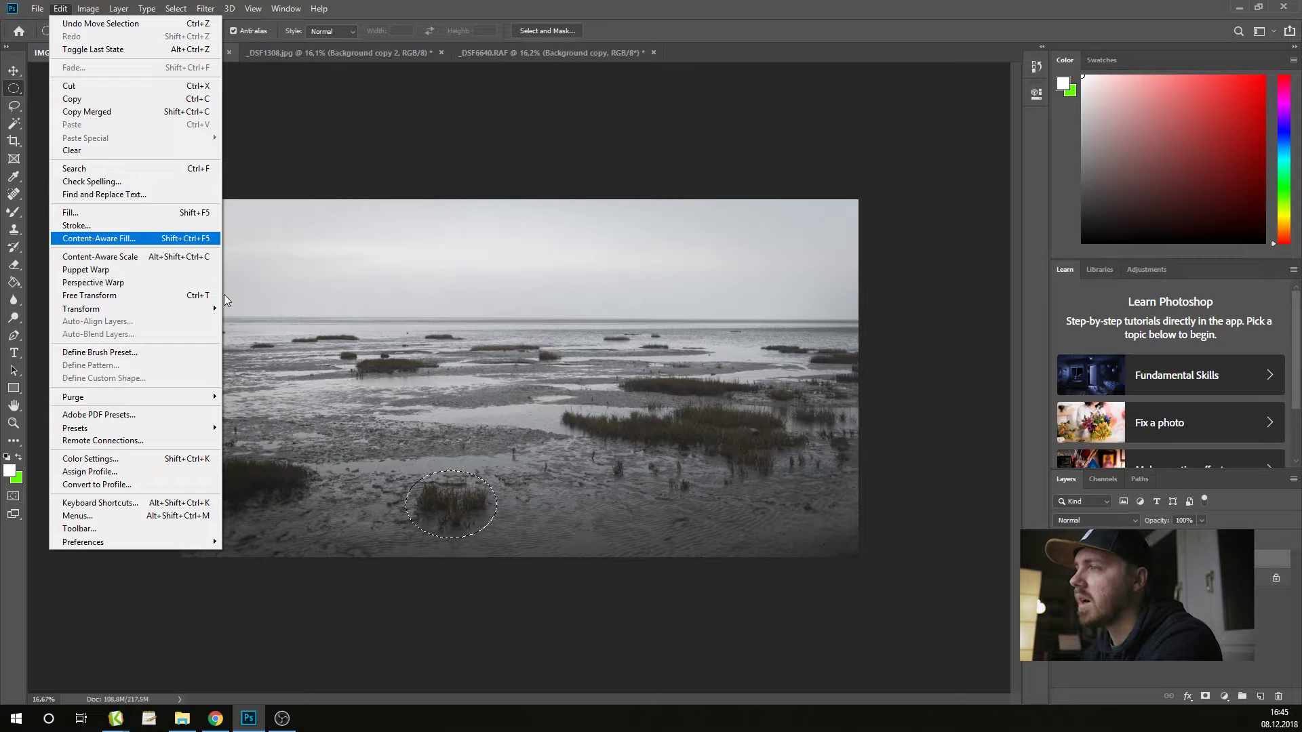
key("Return")
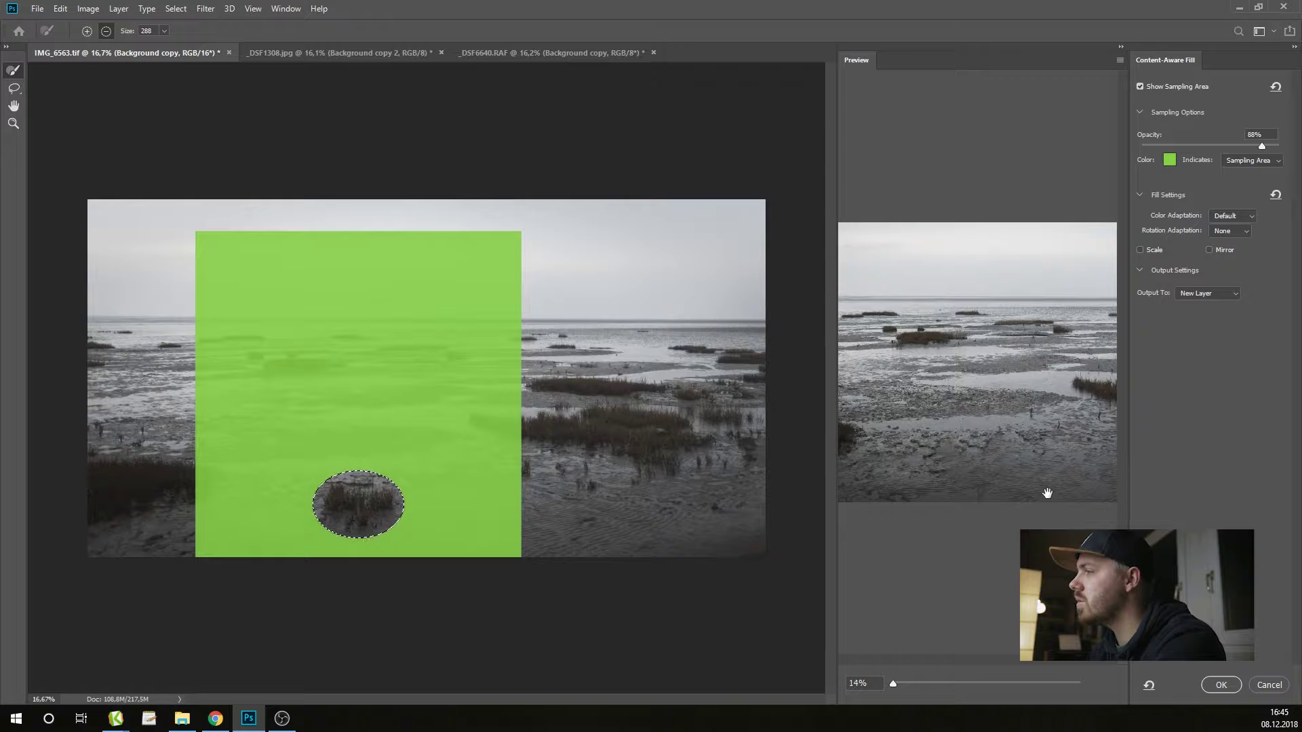
left_click_drag(838, 395, 576, 400)
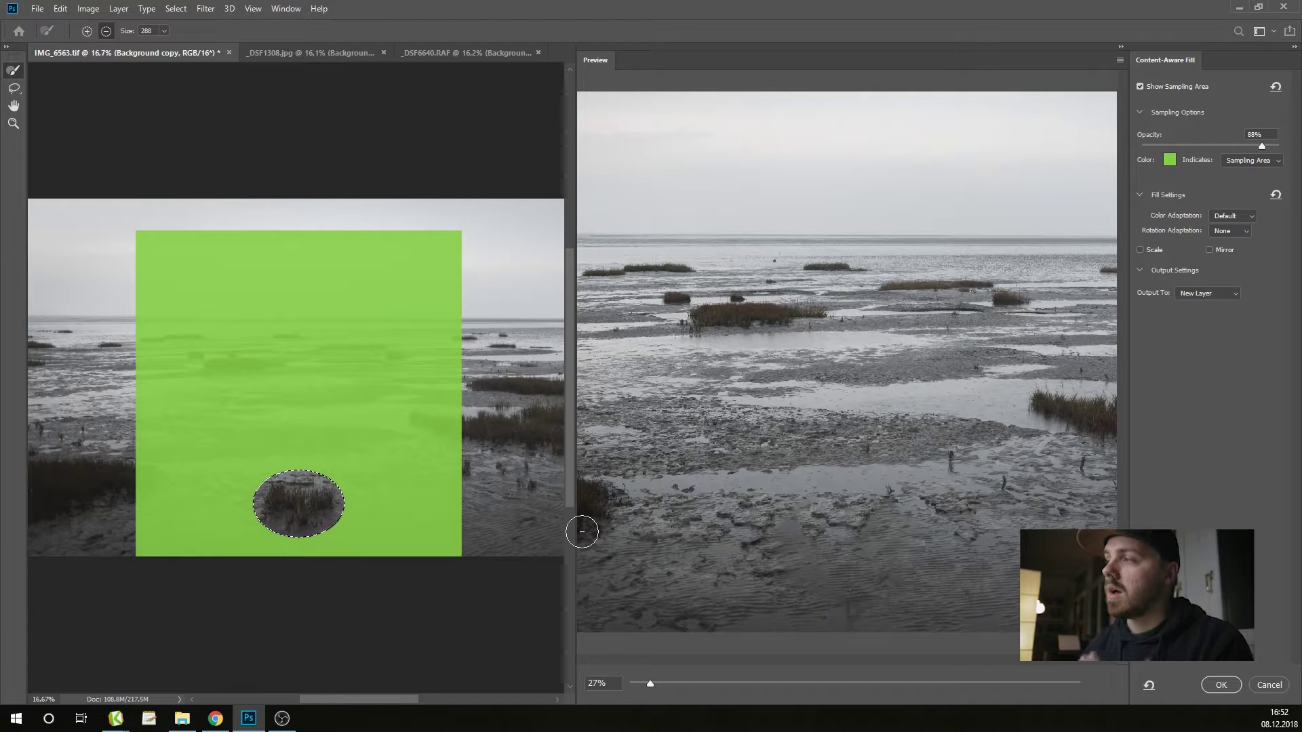
left_click_drag(579, 535, 523, 524)
left_click_drag(181, 586, 162, 619)
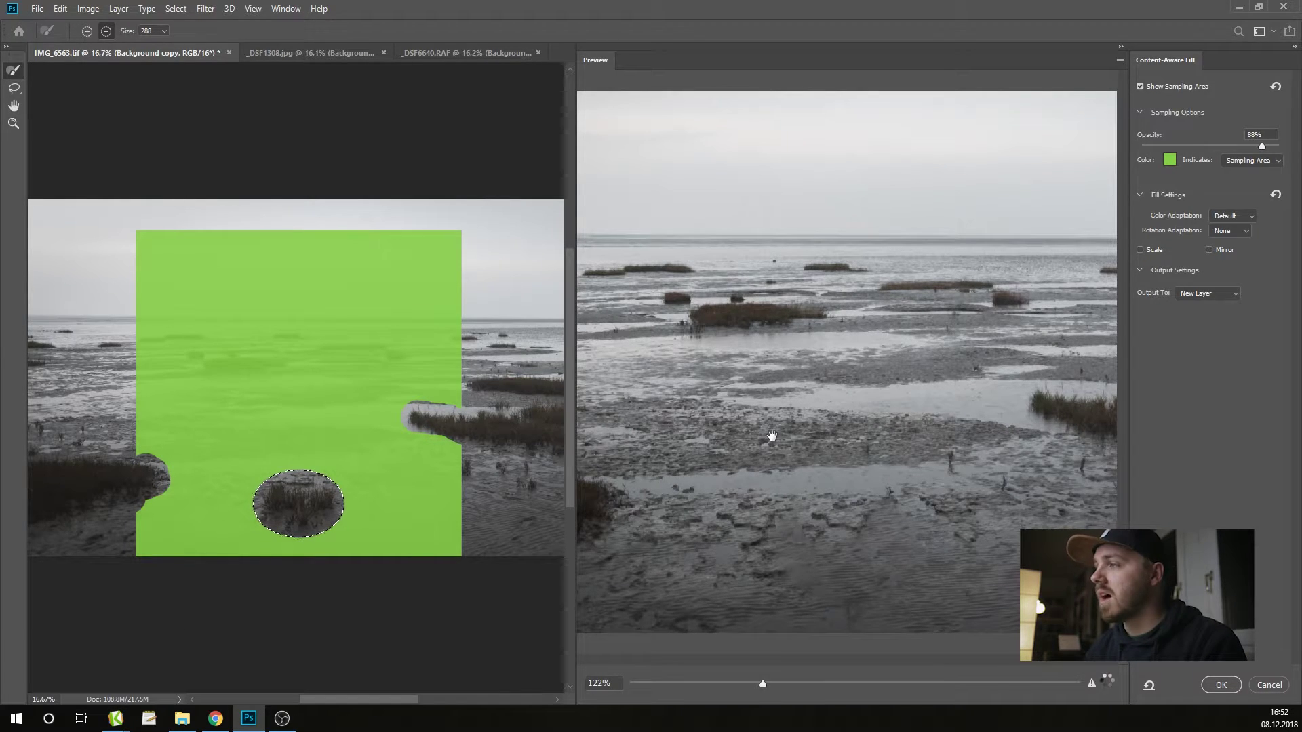
left_click_drag(191, 354, 269, 361)
left_click_drag(399, 352, 182, 334)
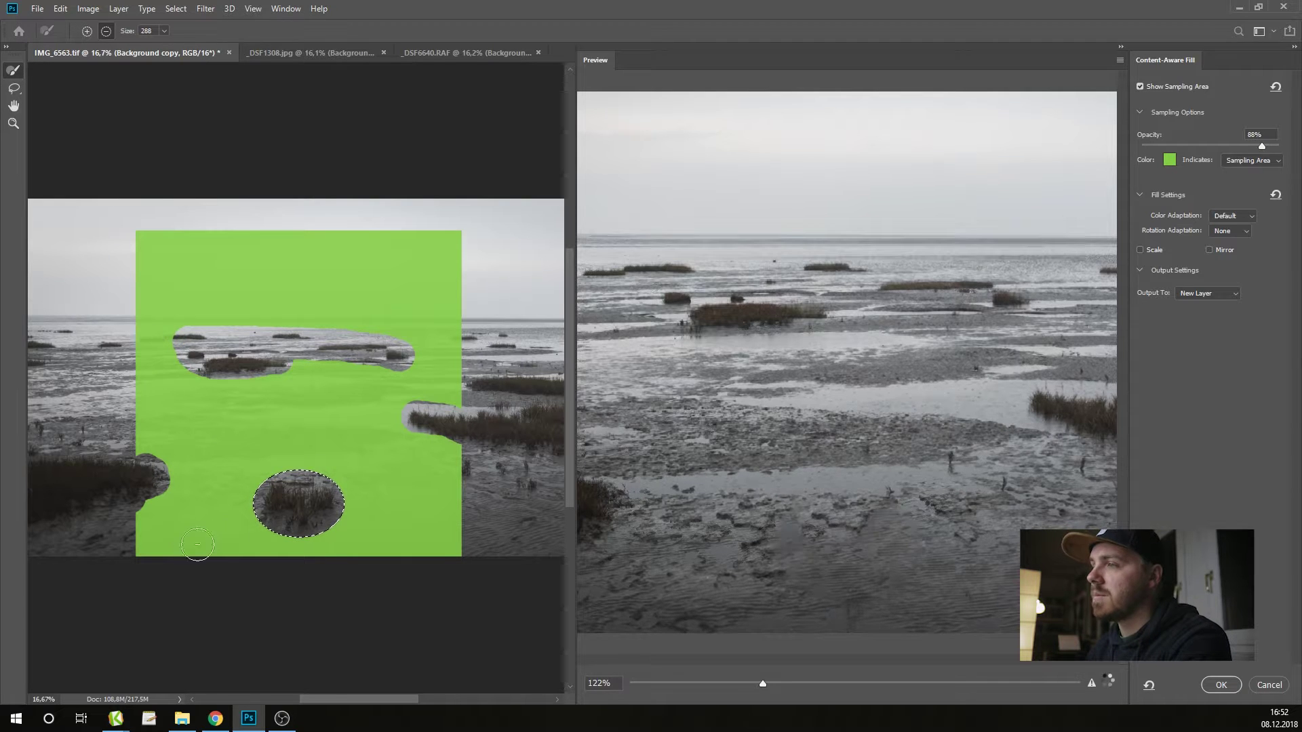
Step: Extend the sampling area over the mudflat beyond its left edge and apply the fill to a new layer
key("alt")
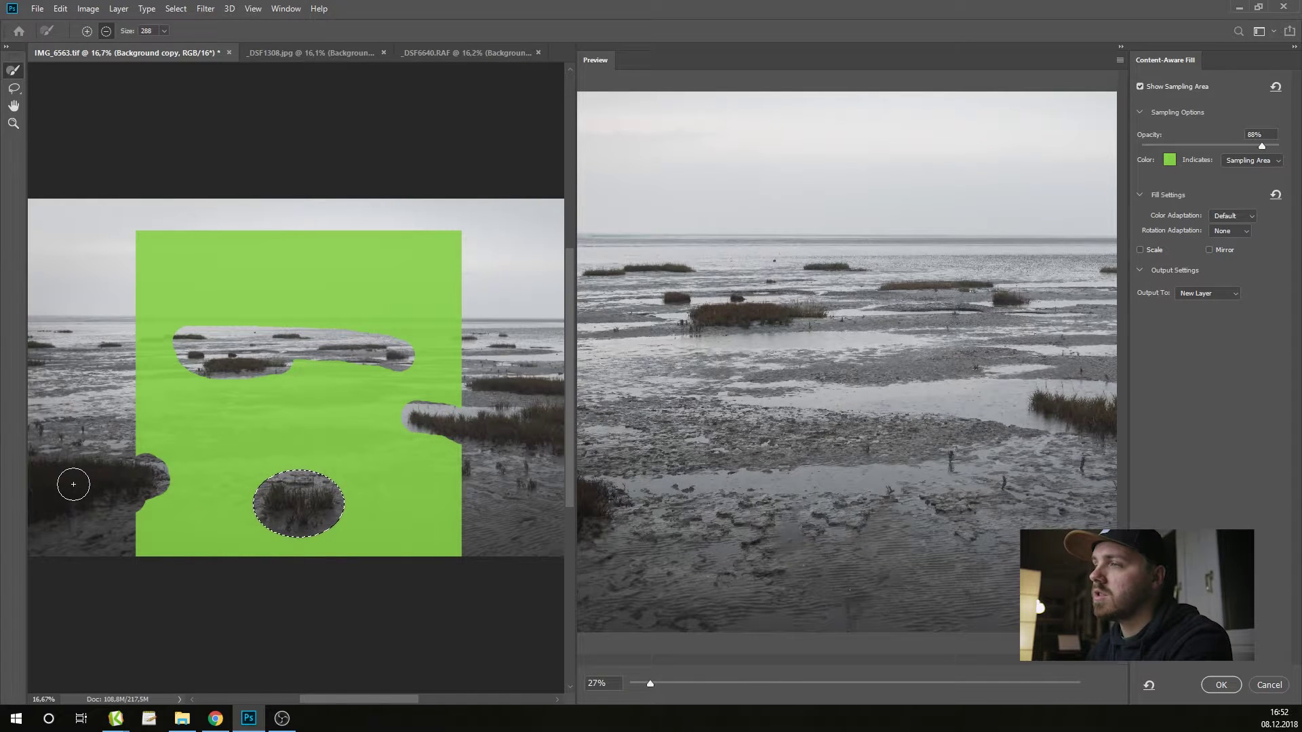
mouse_move(75, 483)
left_mouse_down()
mouse_move(140, 476)
mouse_move(171, 461)
mouse_move(167, 444)
mouse_move(77, 456)
mouse_move(57, 497)
mouse_move(167, 508)
left_mouse_up()
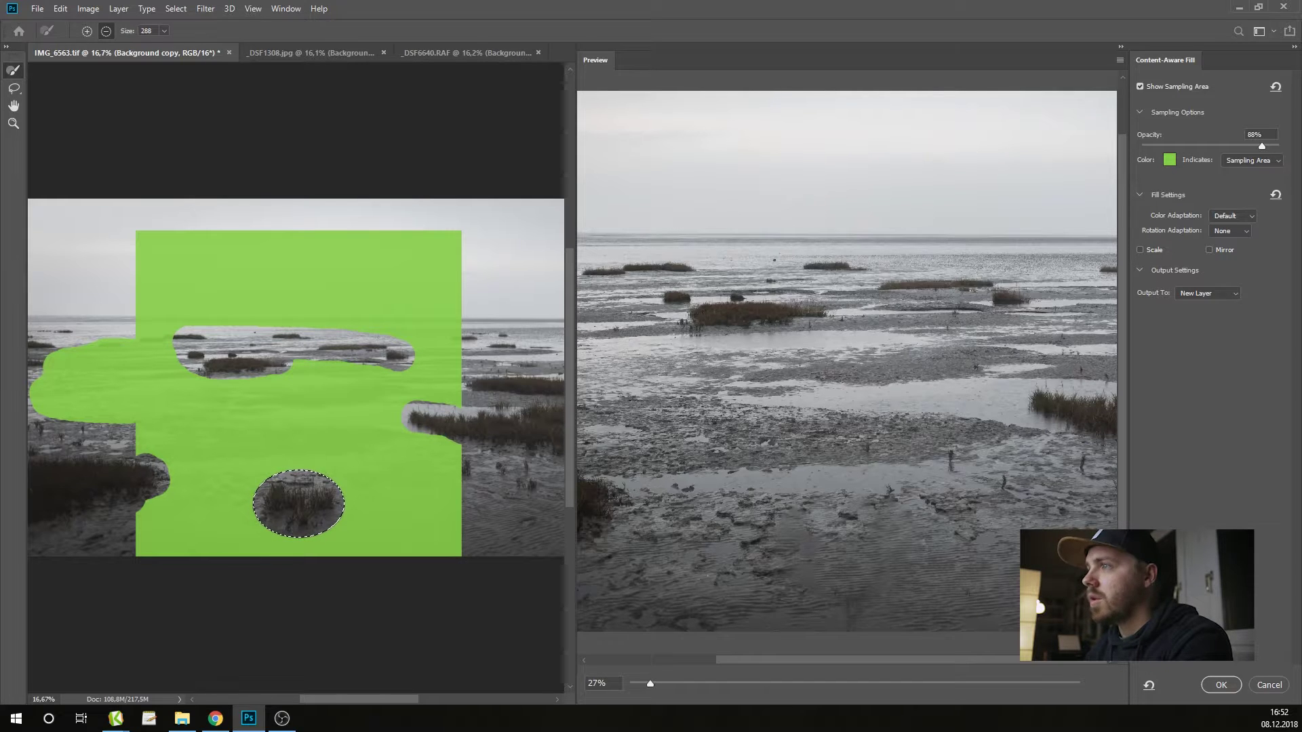
left_click(1220, 685)
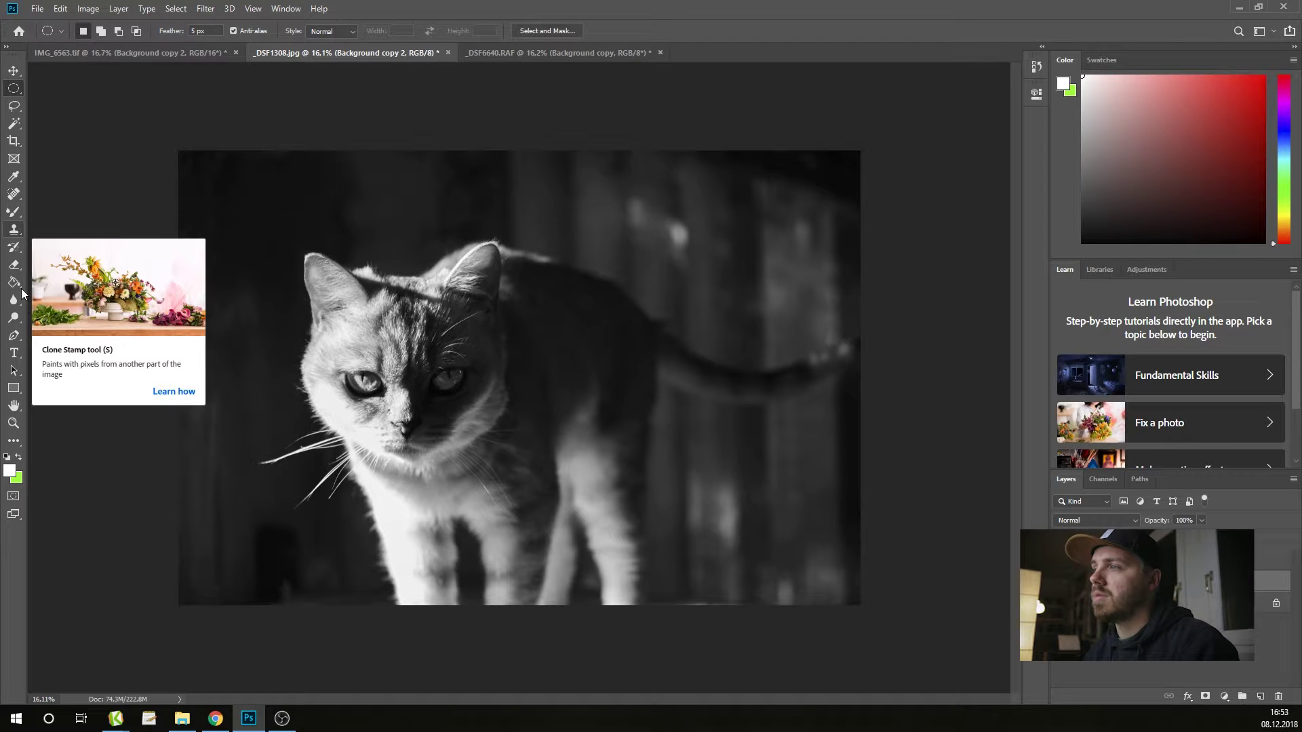
Step: Clone fur over the cat's chest and the tops of its front legs with the Clone Stamp tool
key("s")
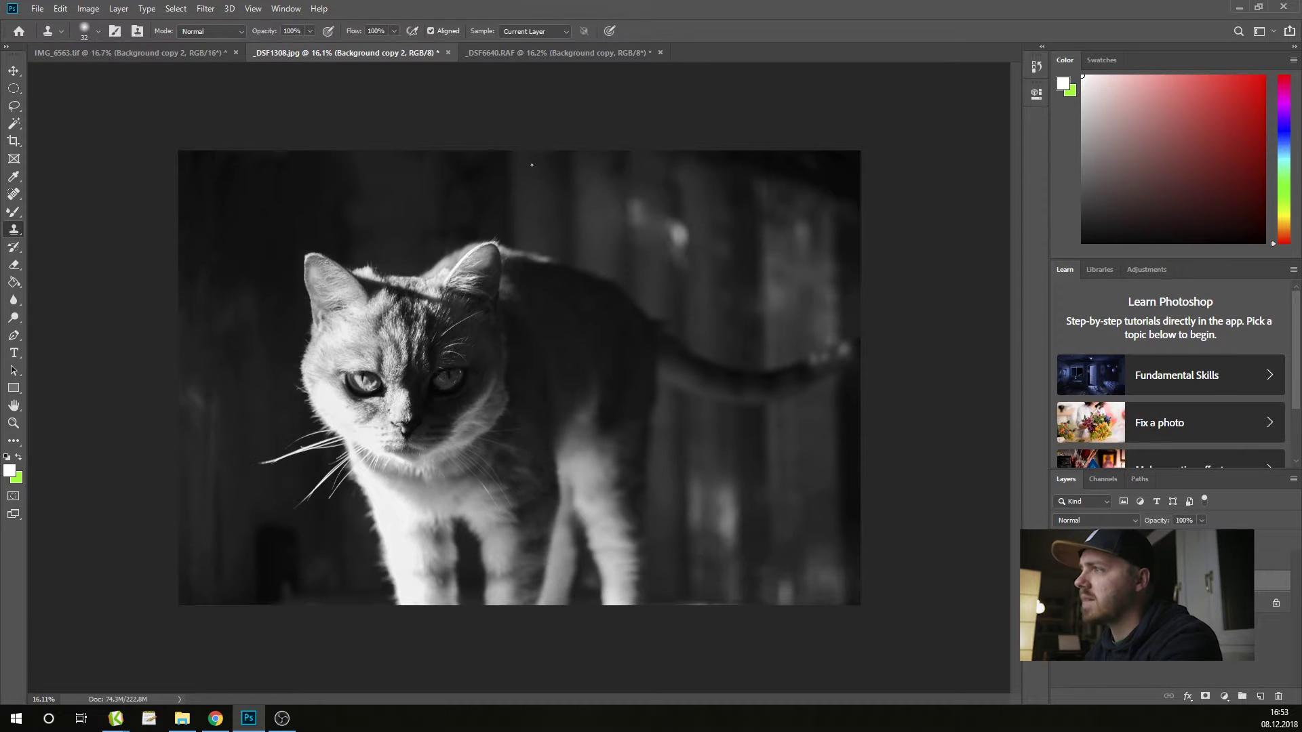
left_click_drag(355, 494, 372, 491)
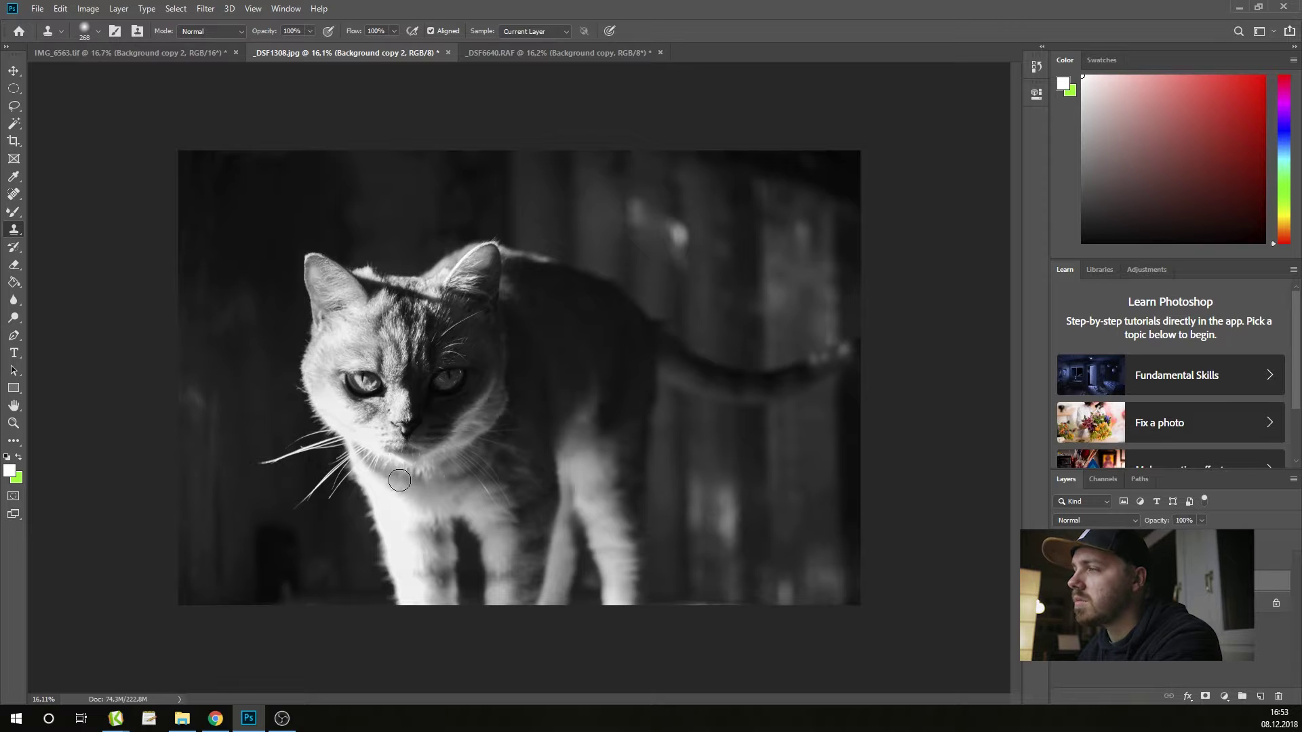
mouse_move(400, 482)
left_mouse_down()
mouse_move(461, 553)
mouse_move(464, 537)
left_mouse_up()
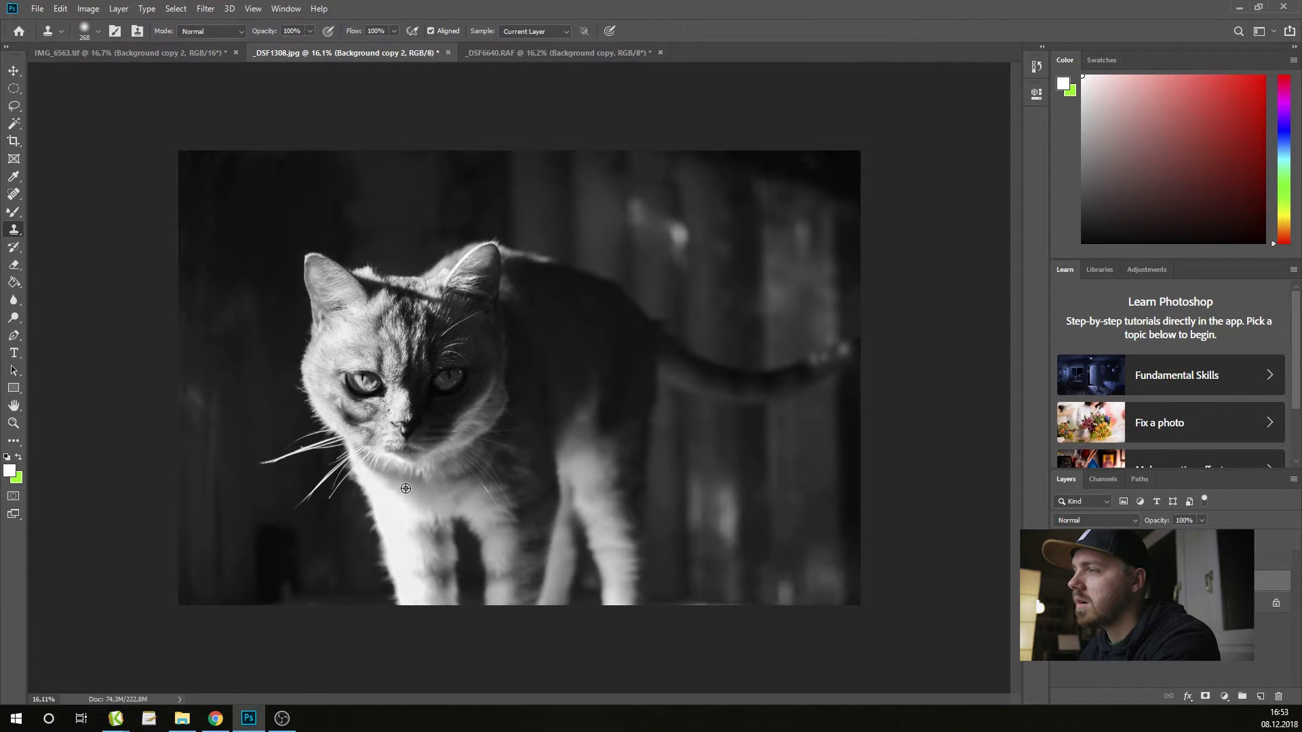
left_click_drag(422, 507, 452, 528)
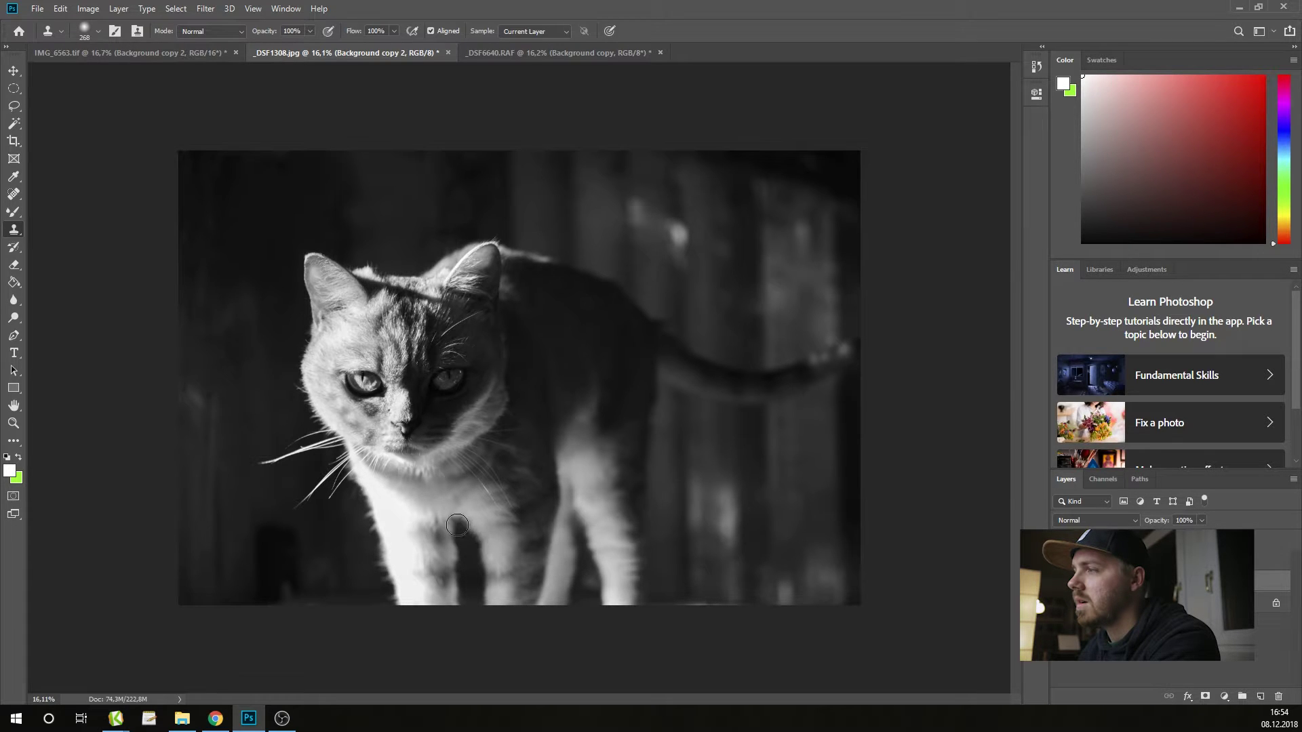
left_click_drag(450, 526, 439, 527)
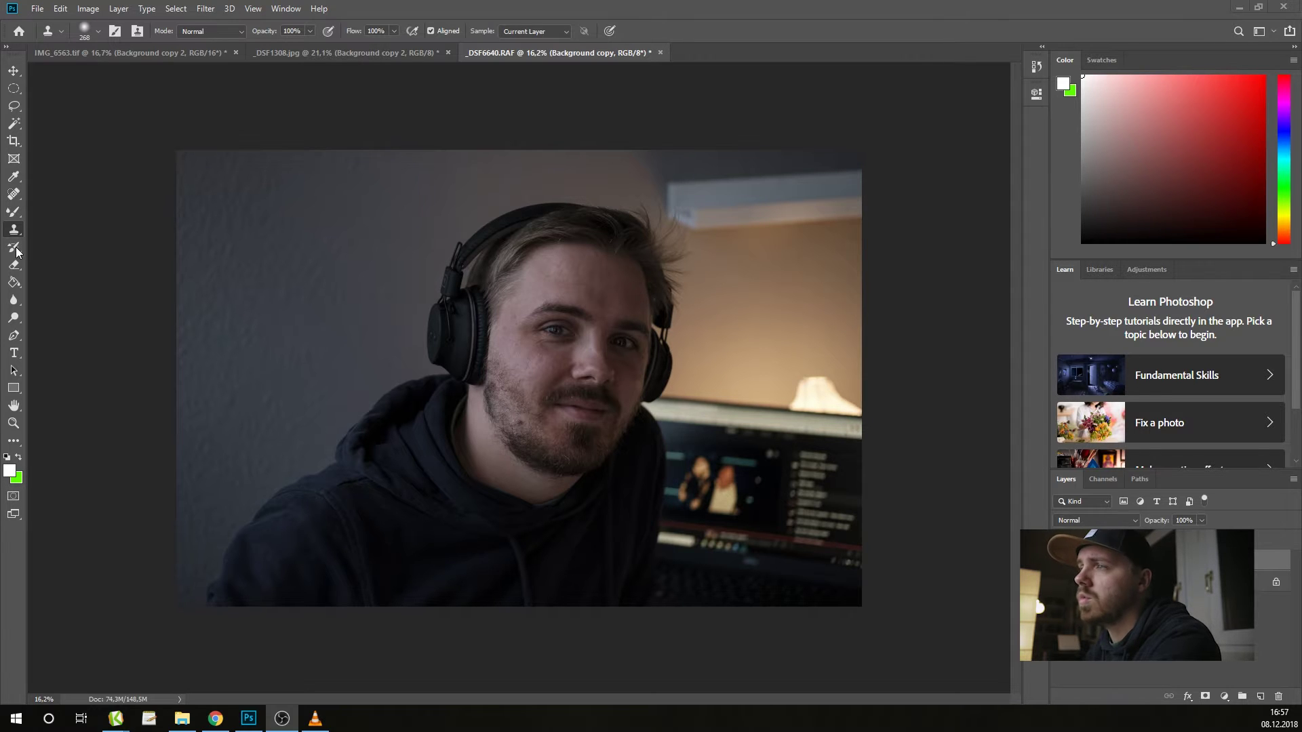
Step: Remove the red blemish on the temple and the marks on the cheek with the Spot Healing Brush
left_click(456, 283)
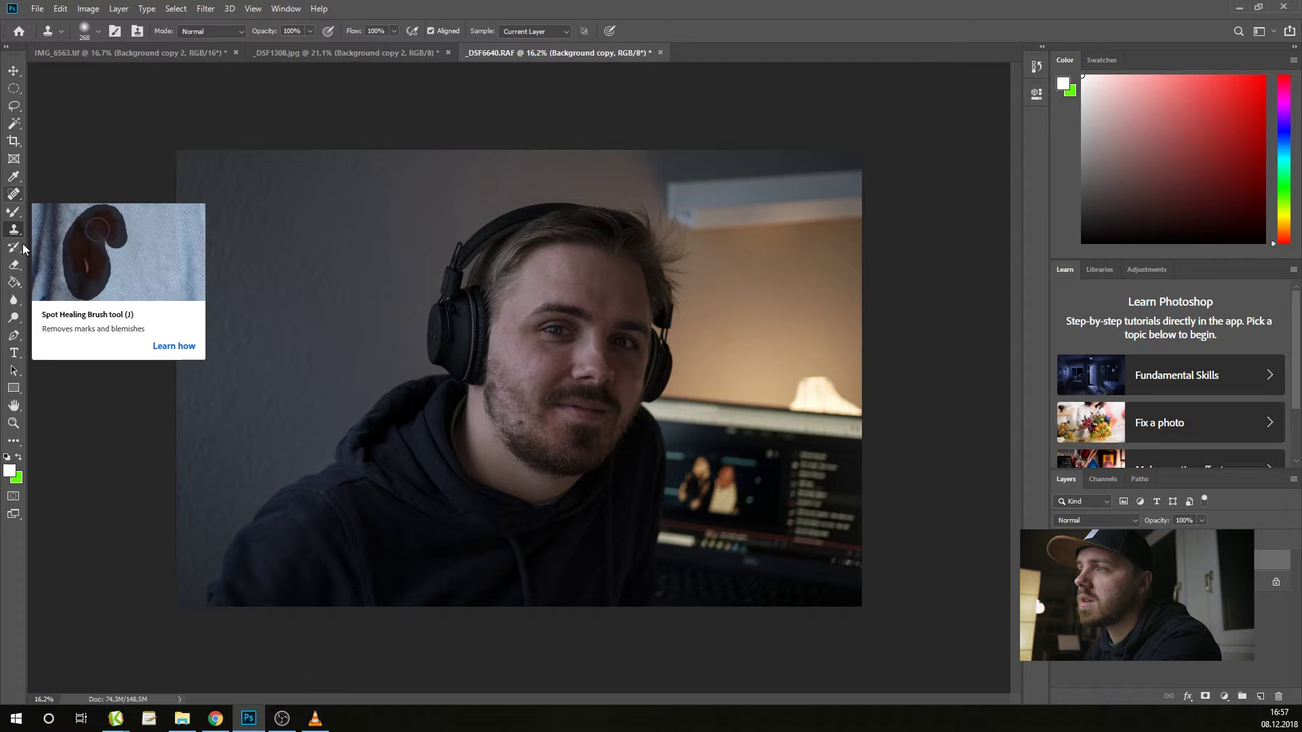
right_click(13, 195)
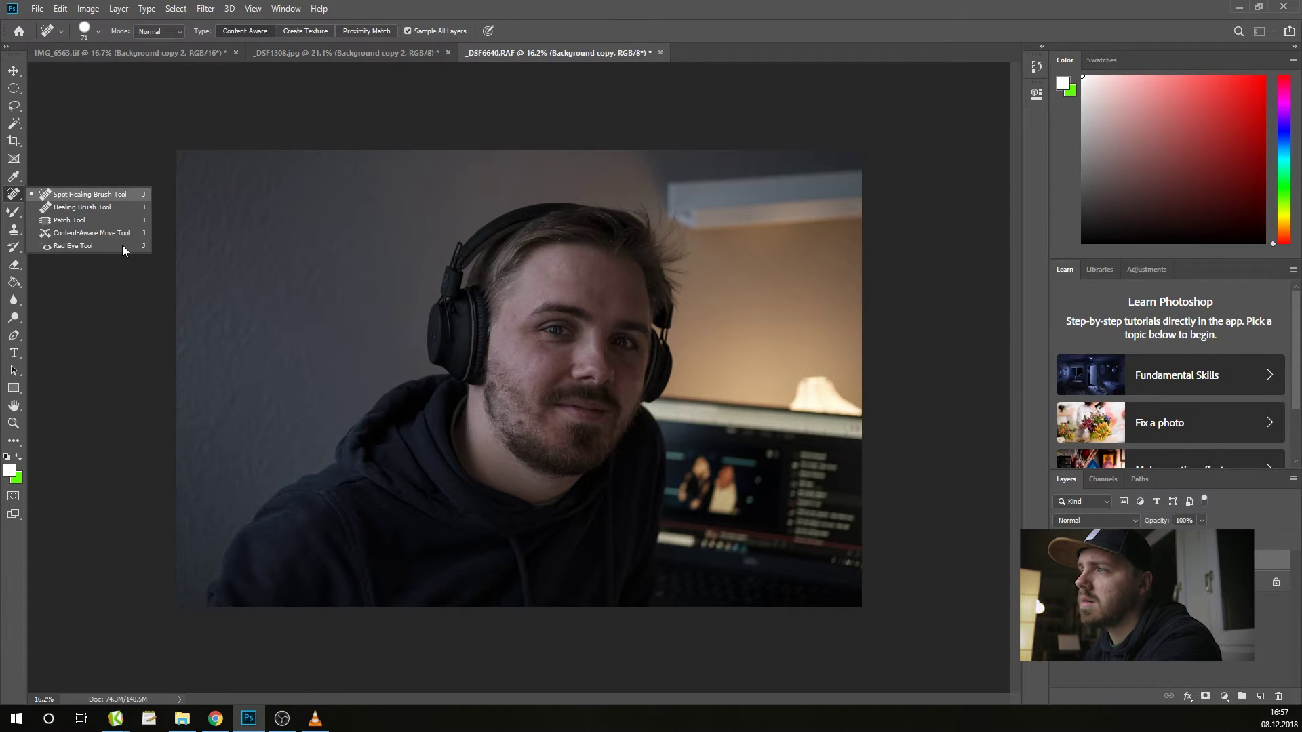
left_click(122, 195)
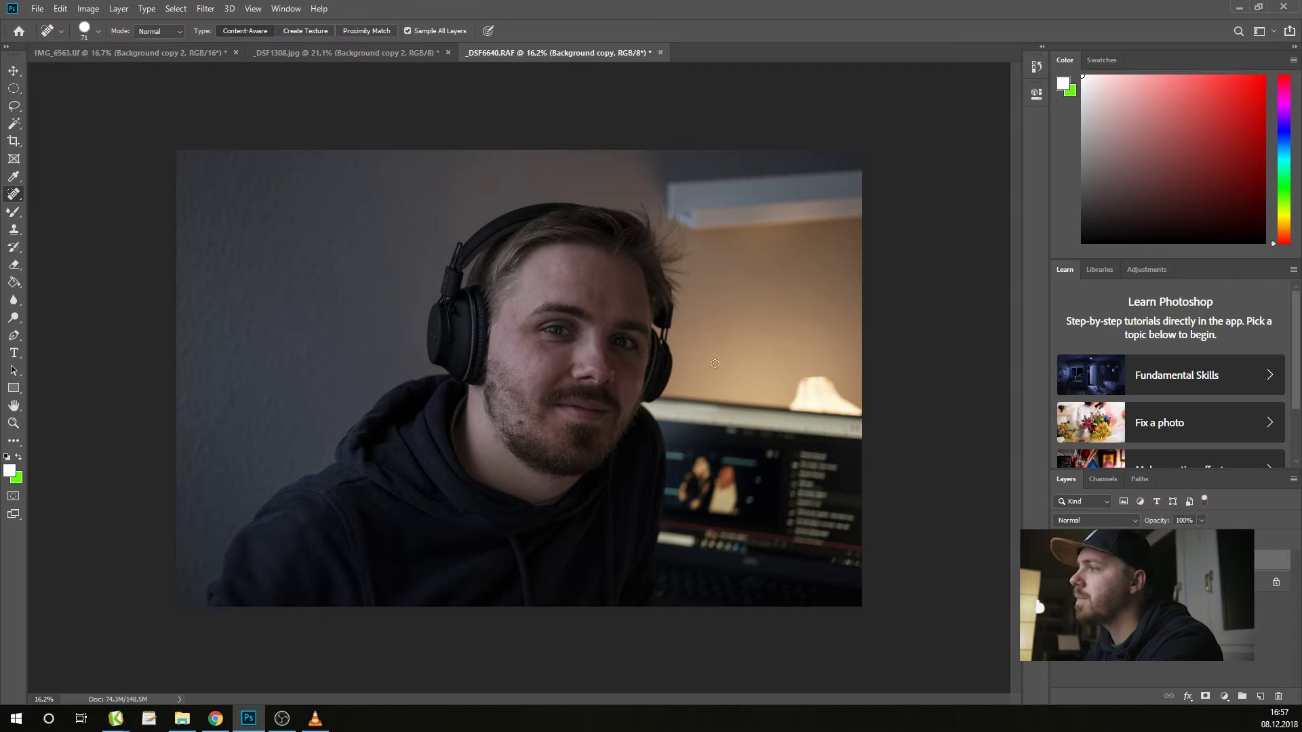
scroll(765, 350, "up", 6)
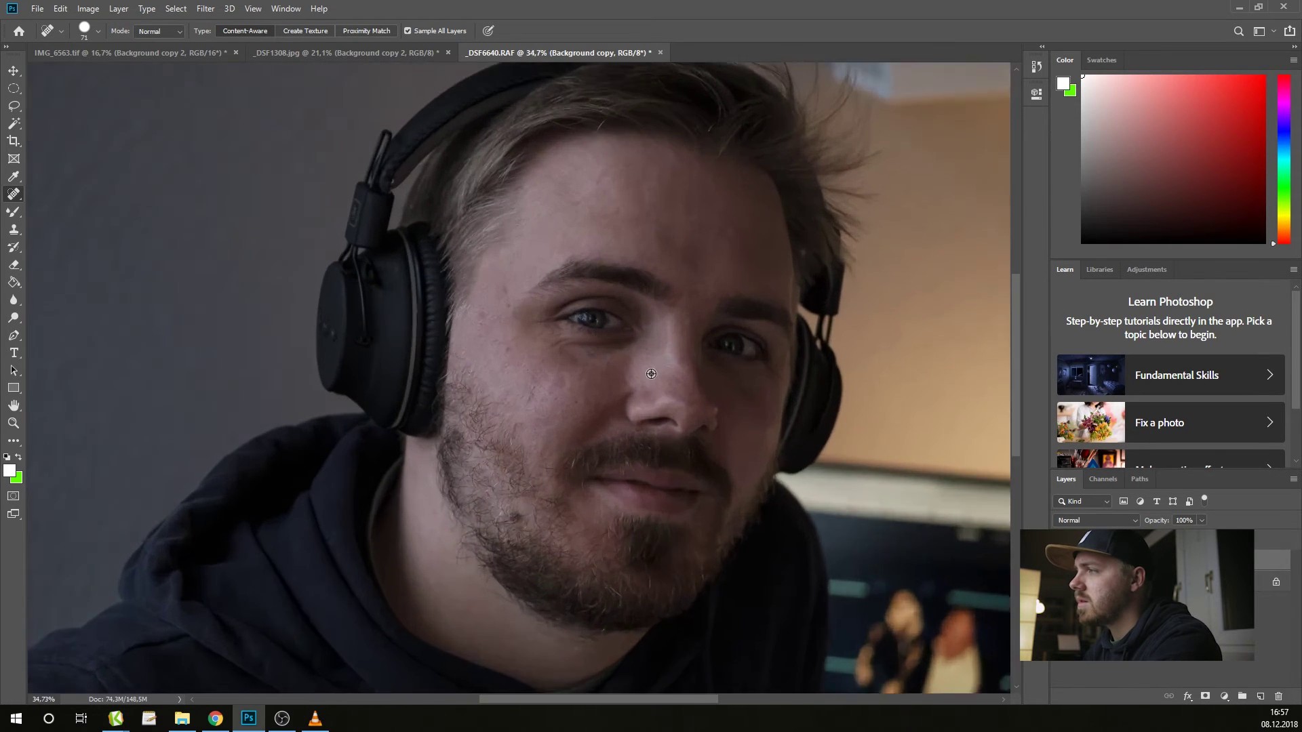
scroll(745, 313, "up", 1)
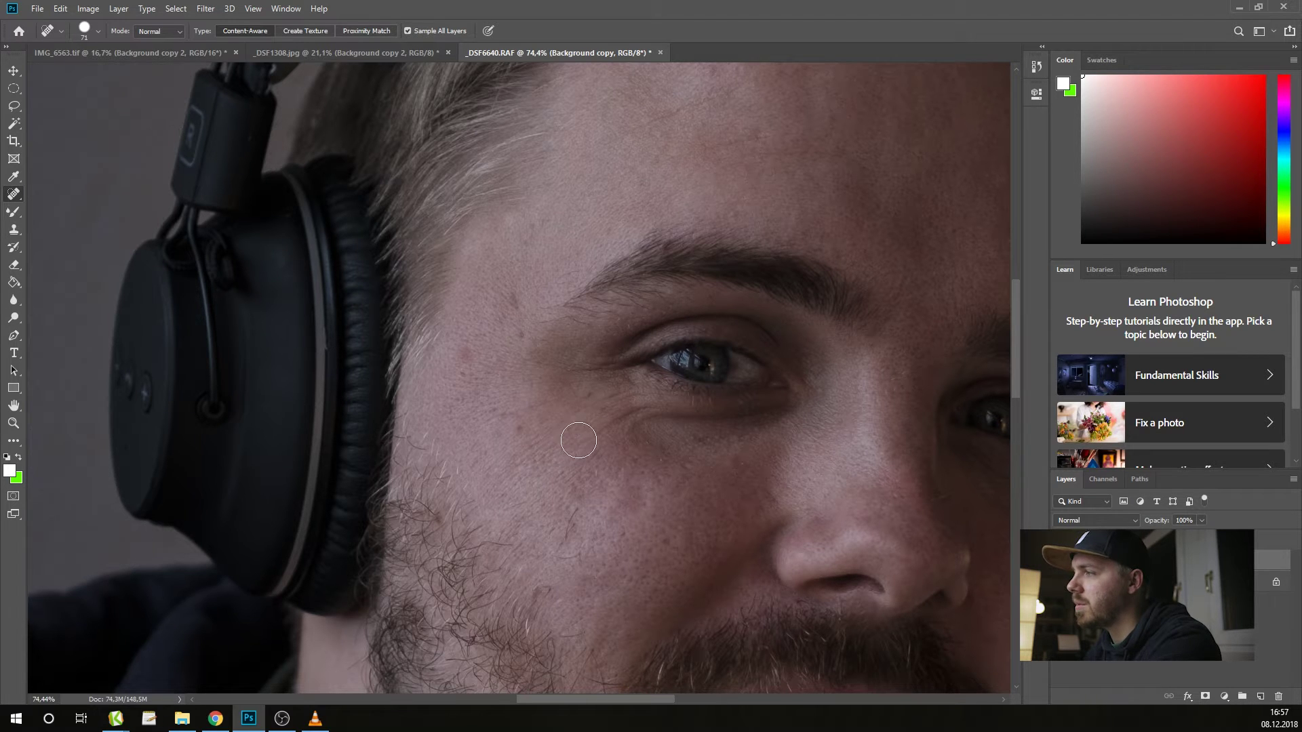
left_click(465, 352)
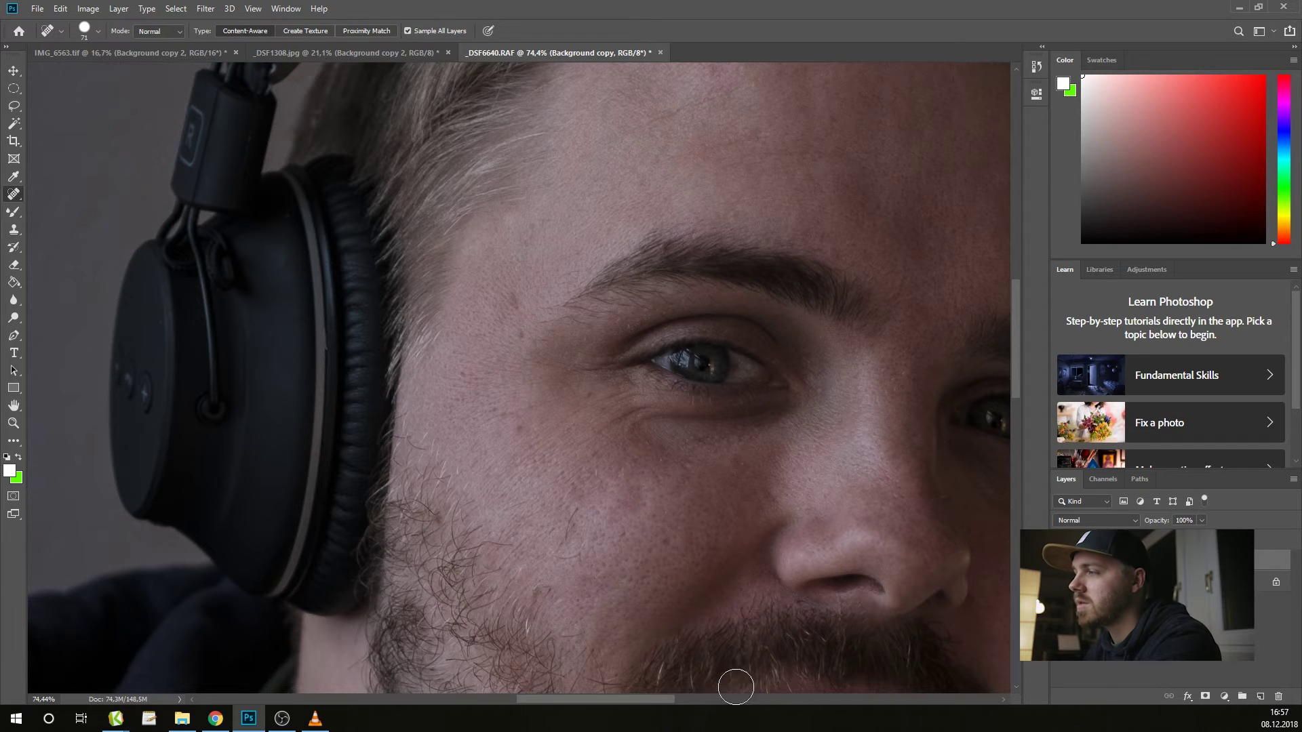
left_click_drag(569, 557, 574, 514)
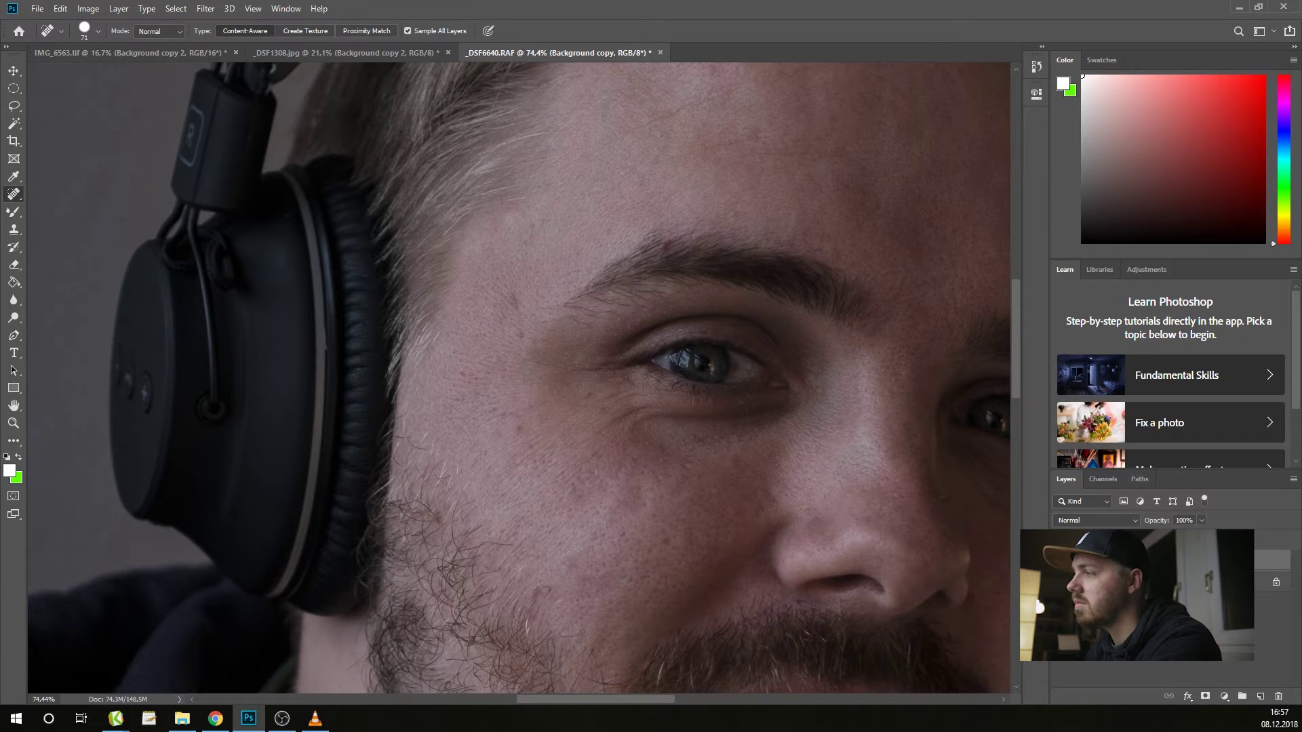
Step: Heal the small spots on the temple and beside the eye with the Spot Healing Brush at size 29
left_click_drag(970, 611, 809, 298)
left_click_drag(906, 407, 816, 389)
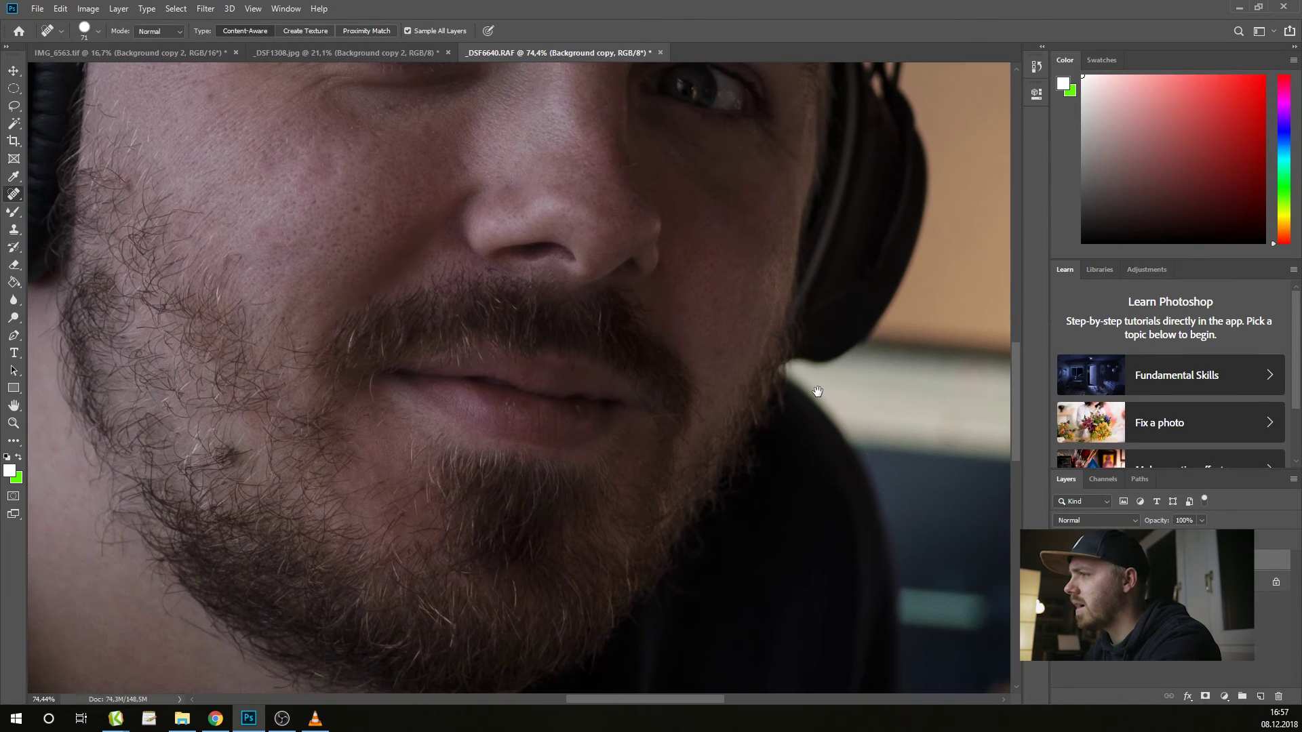
left_click_drag(603, 310, 596, 326)
mouse_move(816, 333)
left_mouse_down()
mouse_move(648, 526)
mouse_move(691, 703)
left_mouse_up()
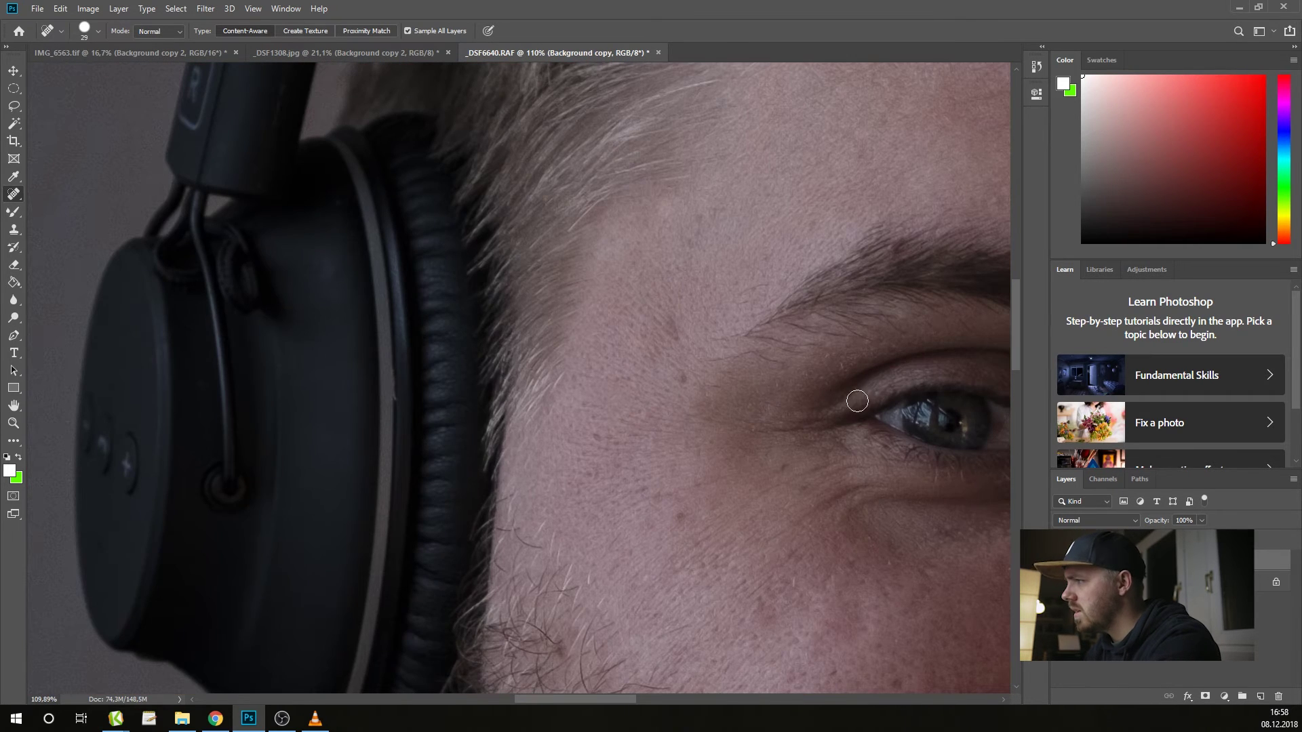
left_click_drag(685, 309, 654, 347)
left_click(679, 374)
left_click(680, 518)
left_click(780, 467)
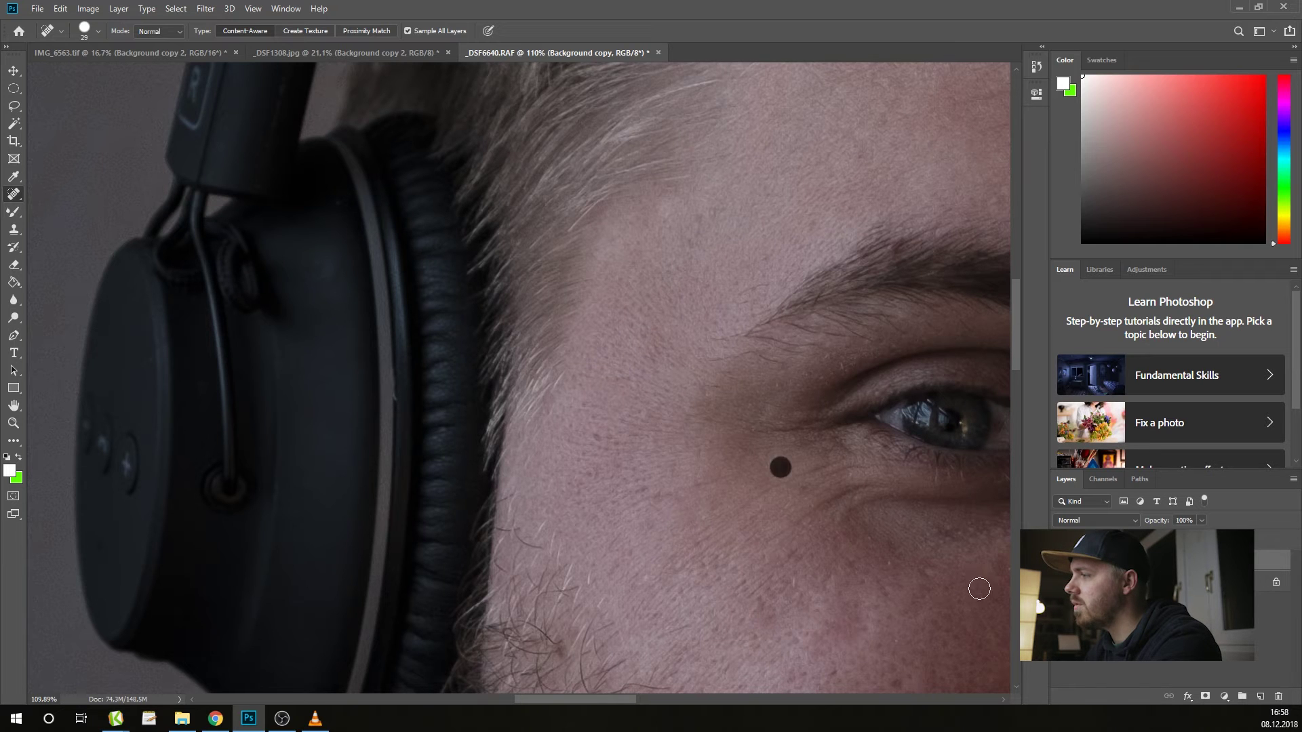
key("ctrl+0")
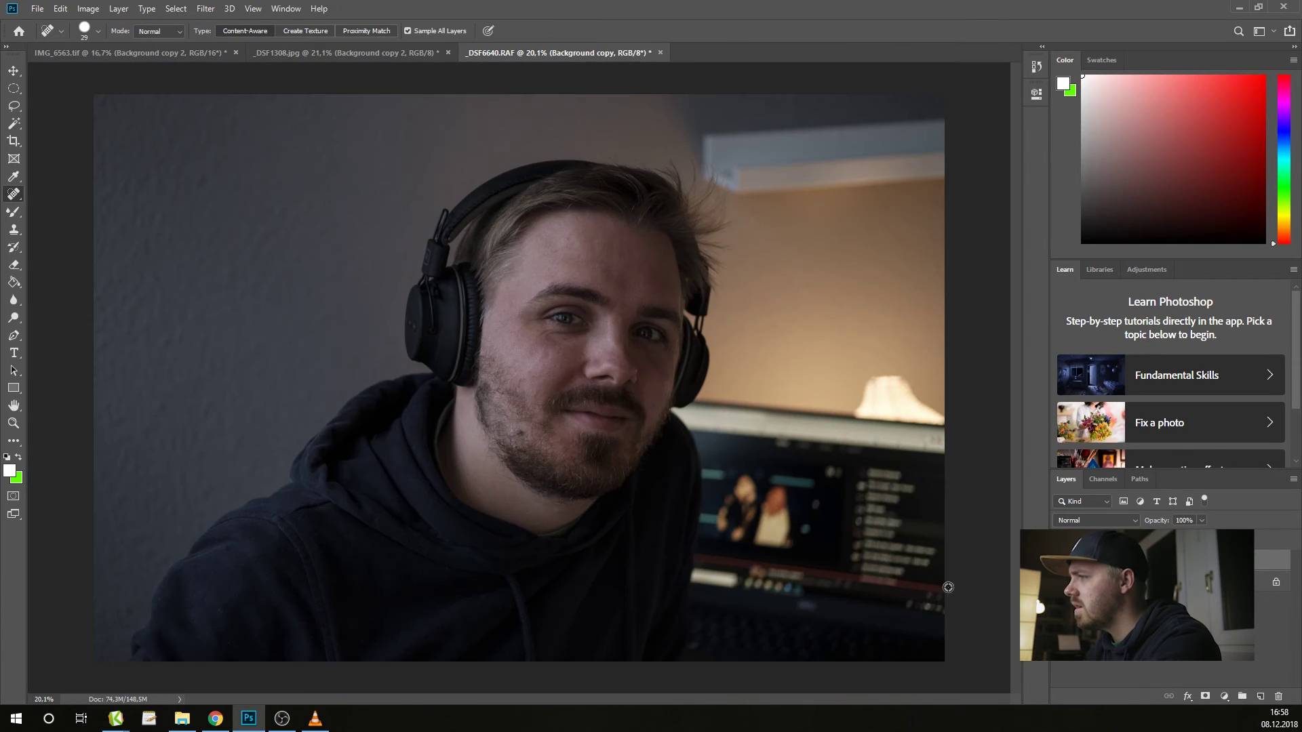
key("ctrl+plus")
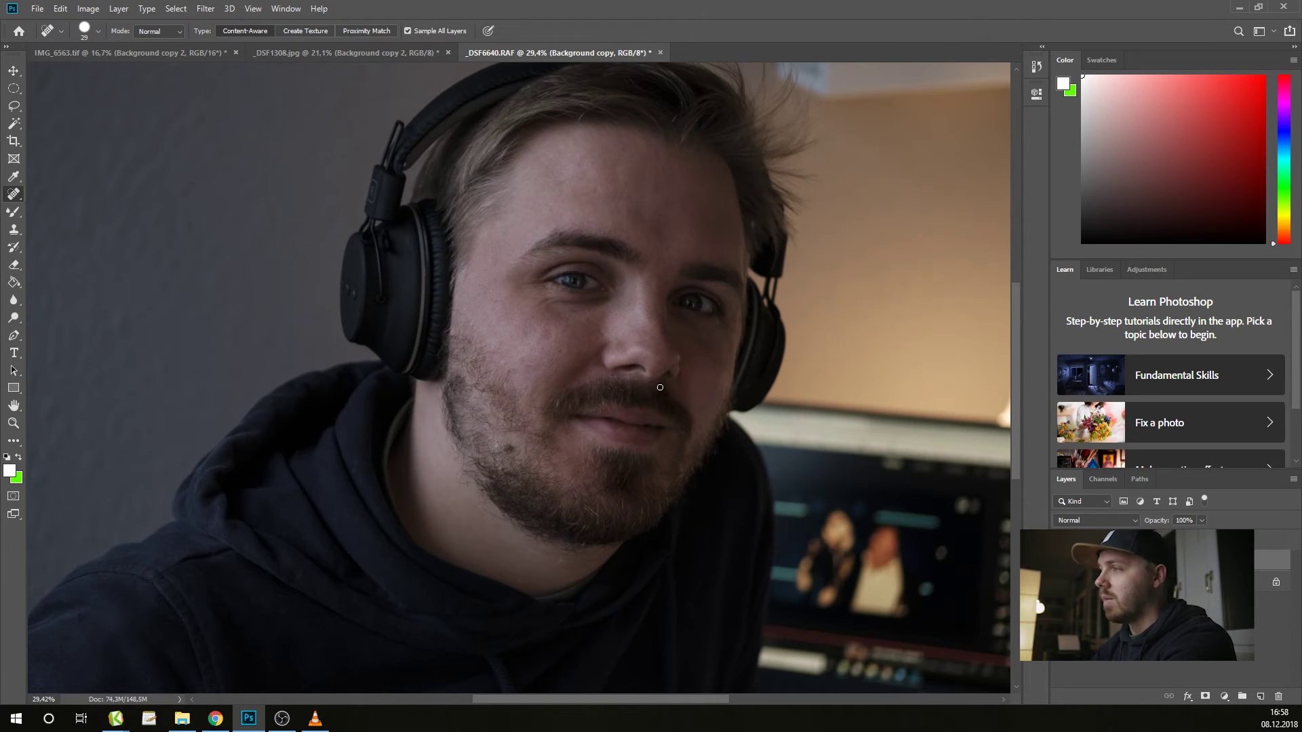
scroll(732, 383, "up", 5)
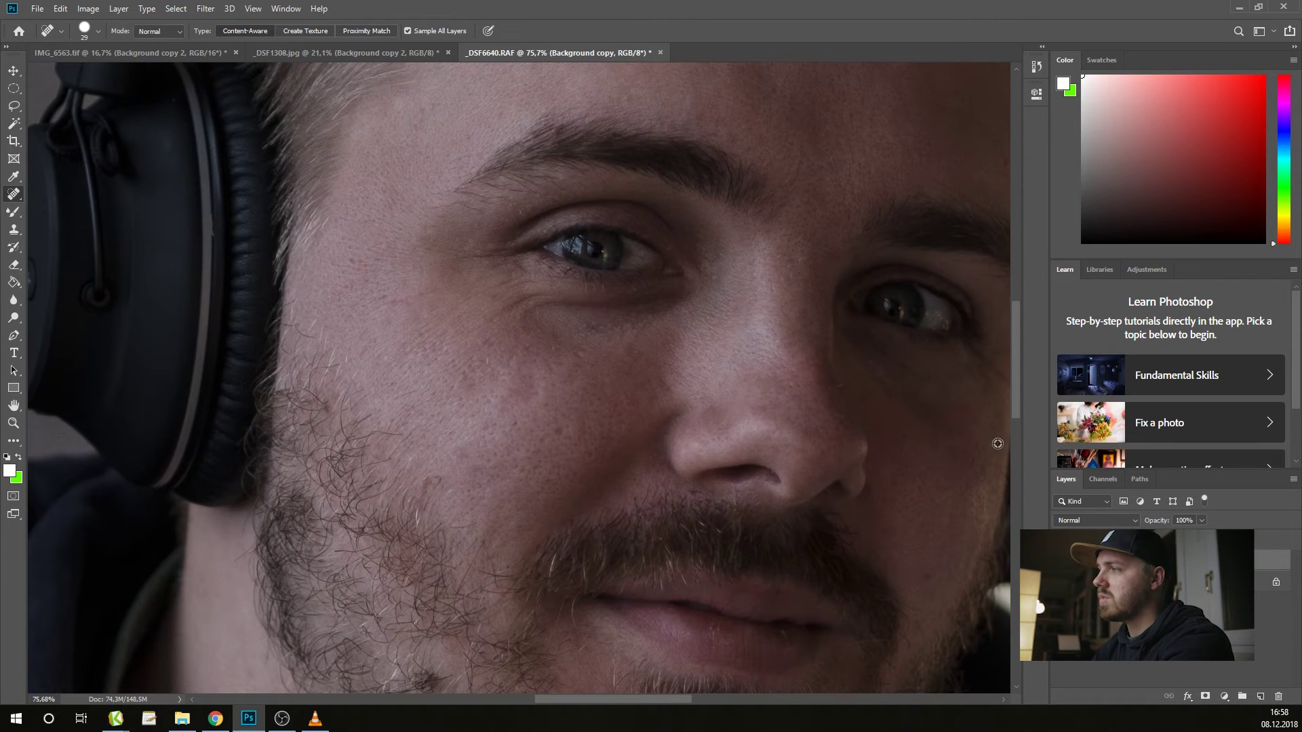